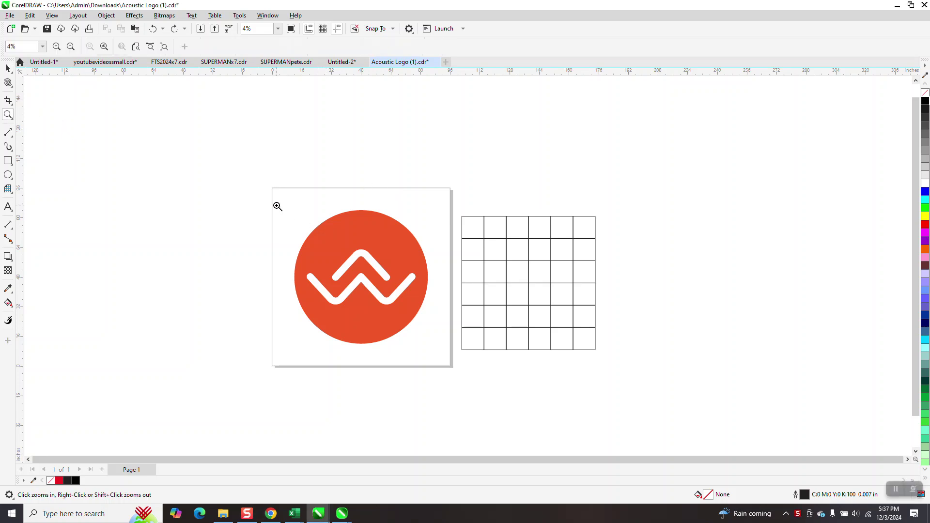
# - Inspect the circular logo up close, then zoom back out to see logo and grid
pyautogui.rightClick(305, 260)
pyautogui.click(373, 272)
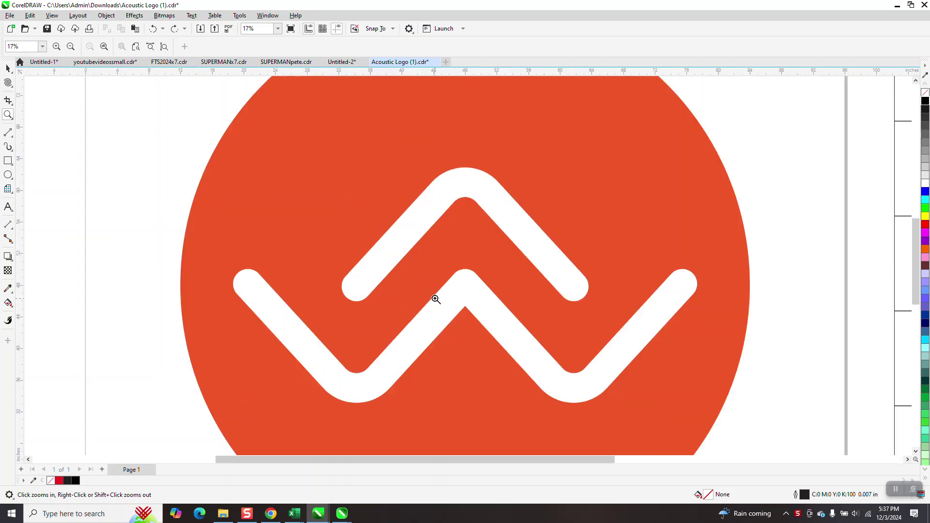
pyautogui.rightClick(337, 256)
pyautogui.rightClick(337, 255)
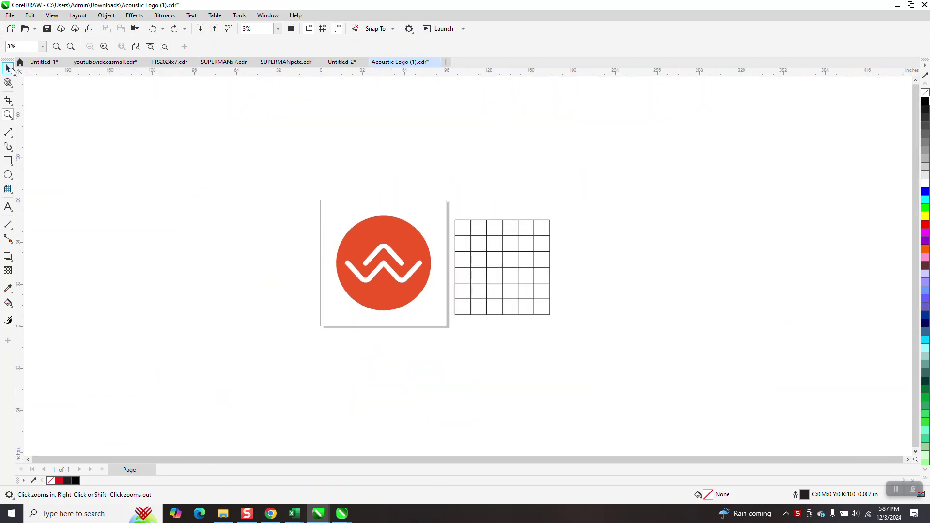
pyautogui.click(8, 69)
pyautogui.click(365, 231)
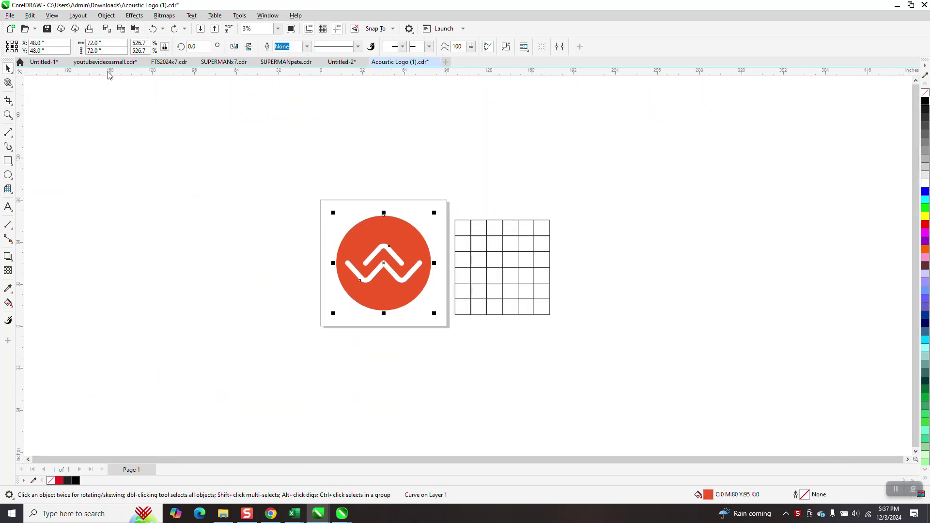
# - Move the existing 36-cell grid up and to the right, clear of the logo
pyautogui.click(471, 251)
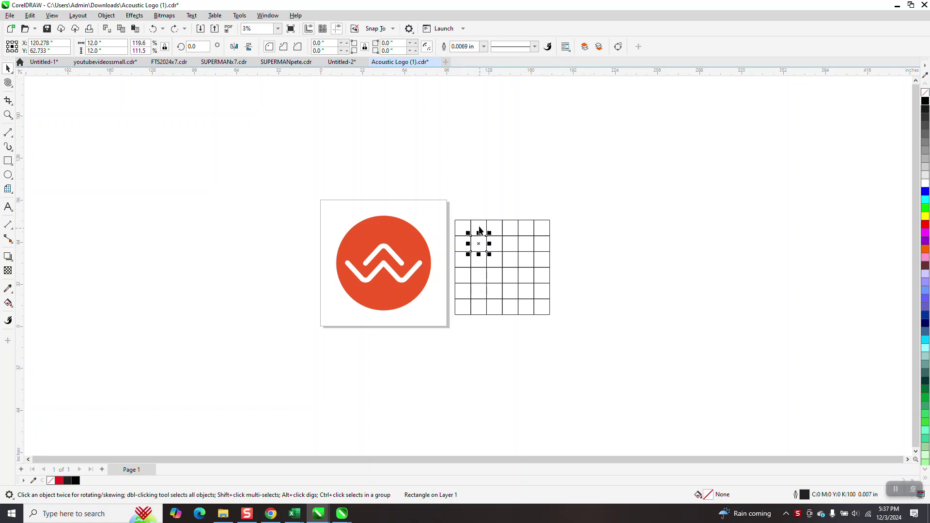
pyautogui.moveTo(471, 237); pyautogui.dragTo(511, 228)
pyautogui.moveTo(443, 212); pyautogui.dragTo(564, 332)
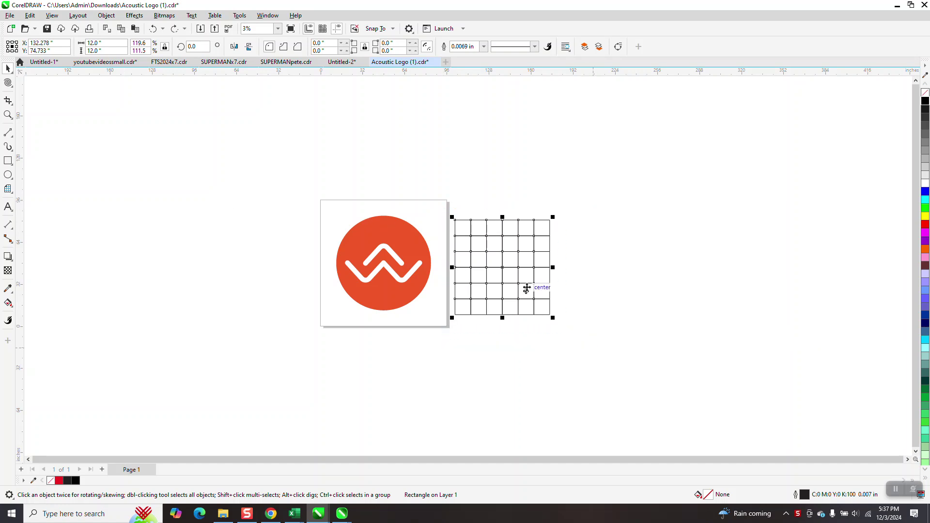
pyautogui.moveTo(504, 270); pyautogui.dragTo(622, 246)
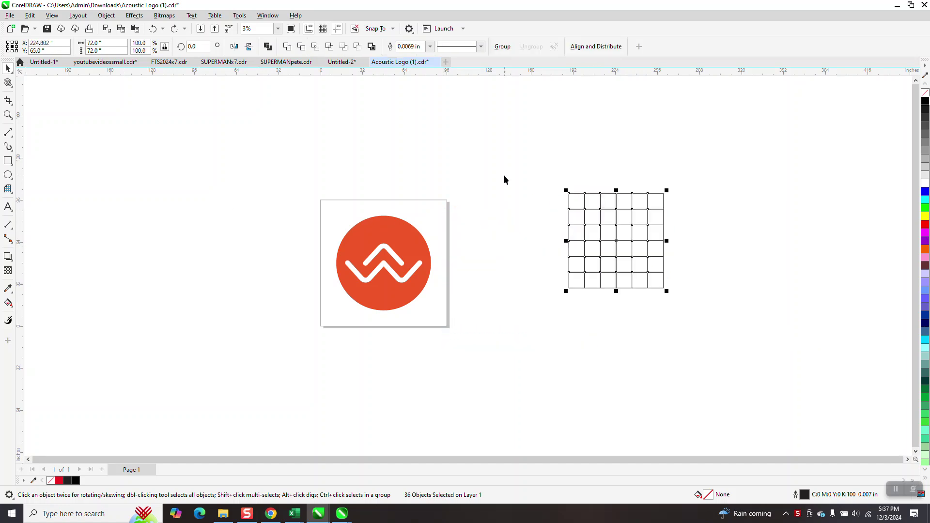
# - Draw a new 6×6 graph-paper grid to the left of the logo
pyautogui.click(11, 192)
pyautogui.click(40, 250)
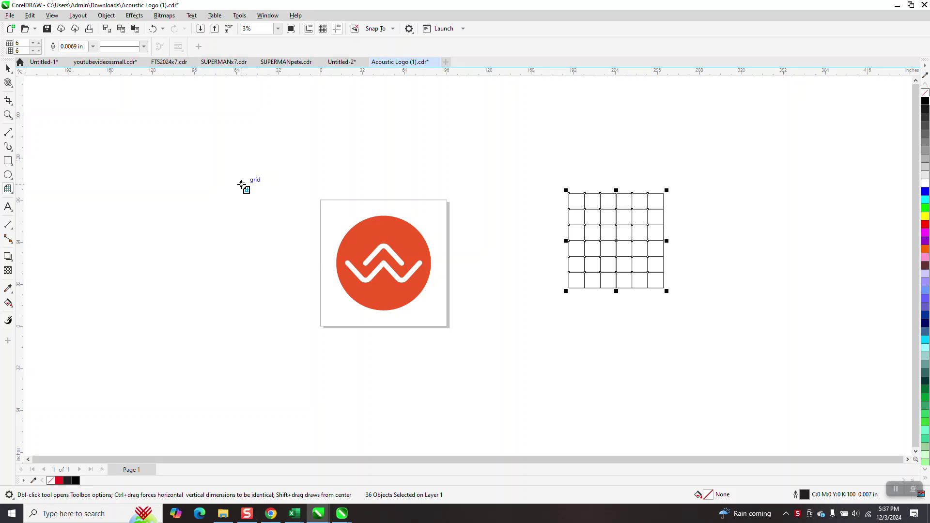
pyautogui.moveTo(242, 183); pyautogui.dragTo(169, 330)
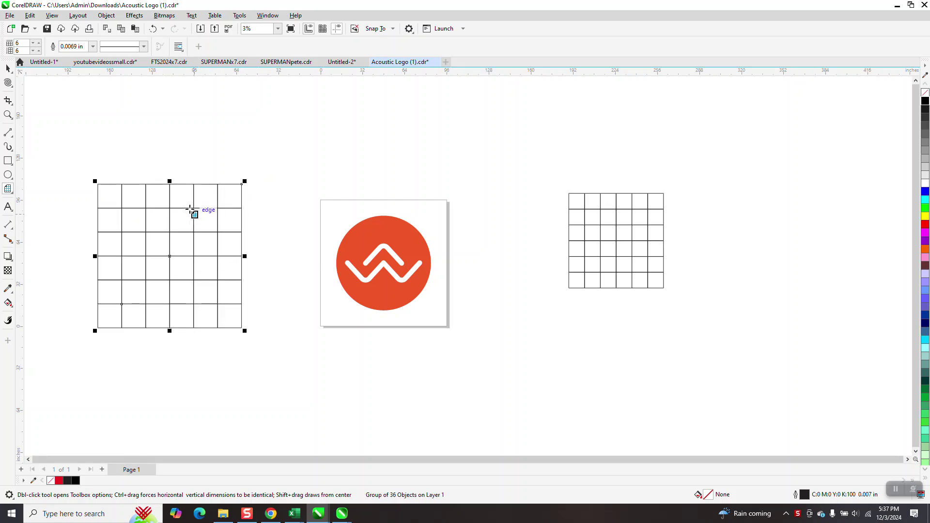
pyautogui.click(7, 69)
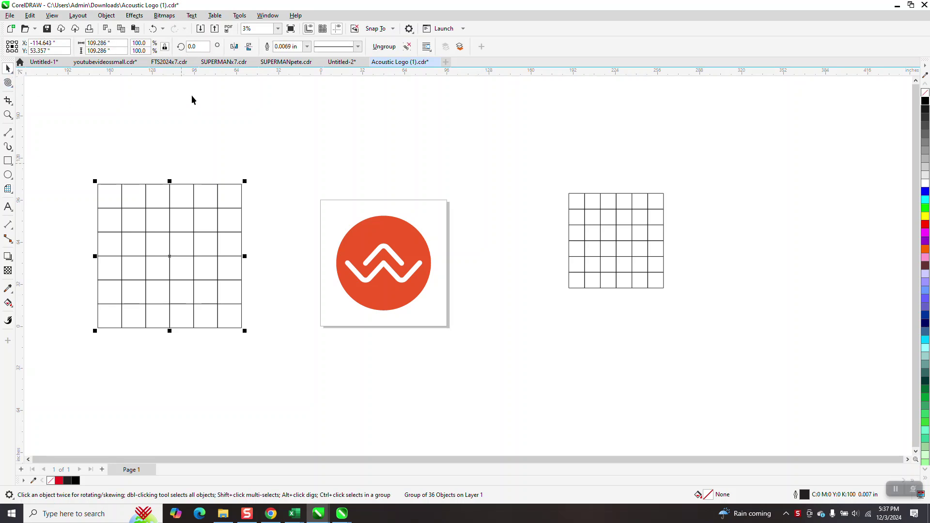
# - Make the new grid 72 inches wide, centre it on the page, and zoom to check alignment
pyautogui.click(102, 43)
pyautogui.write('72')
pyautogui.press('Return')
pyautogui.press('p')
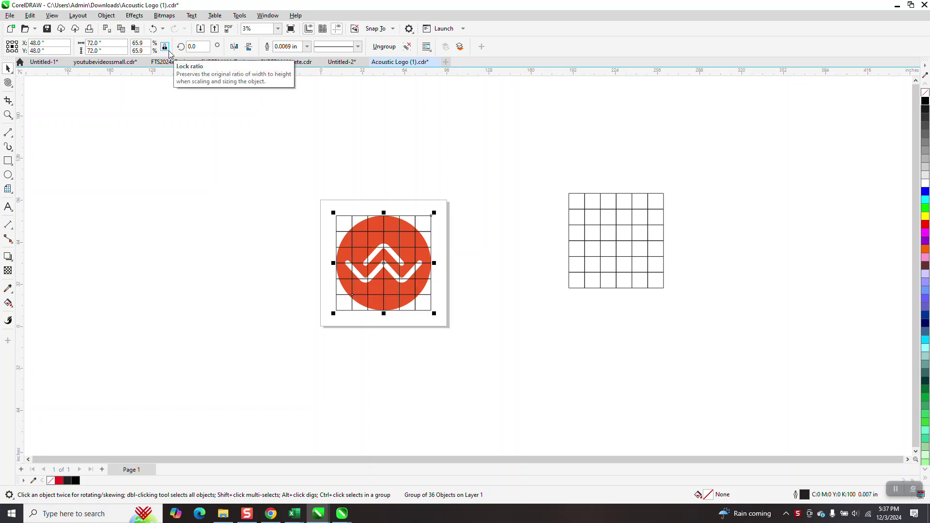
pyautogui.click(9, 115)
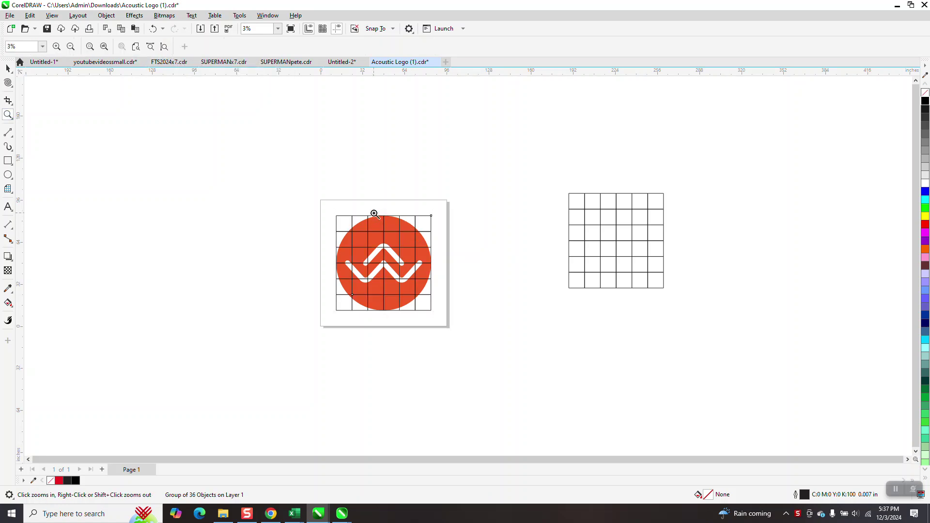
pyautogui.moveTo(374, 210); pyautogui.dragTo(411, 225)
pyautogui.scroll(-3, 282, 221)
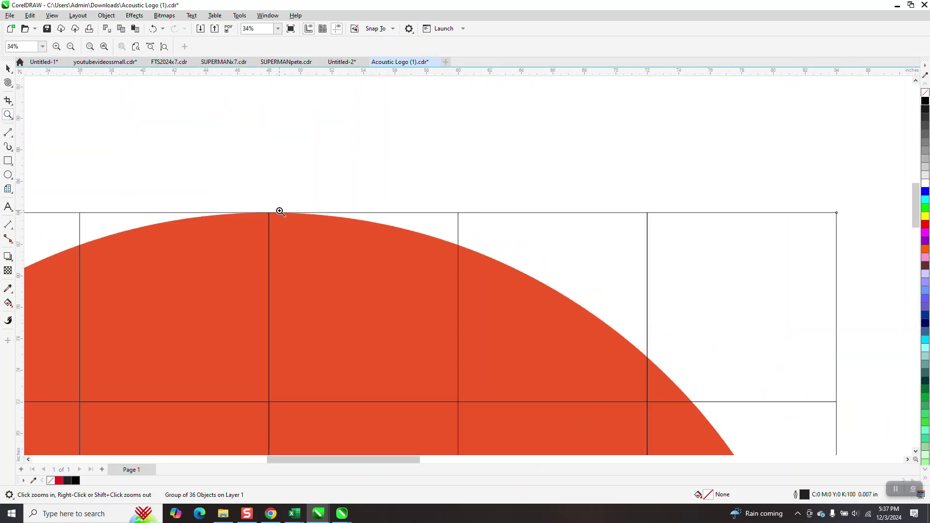
pyautogui.scroll(-1, 290, 210)
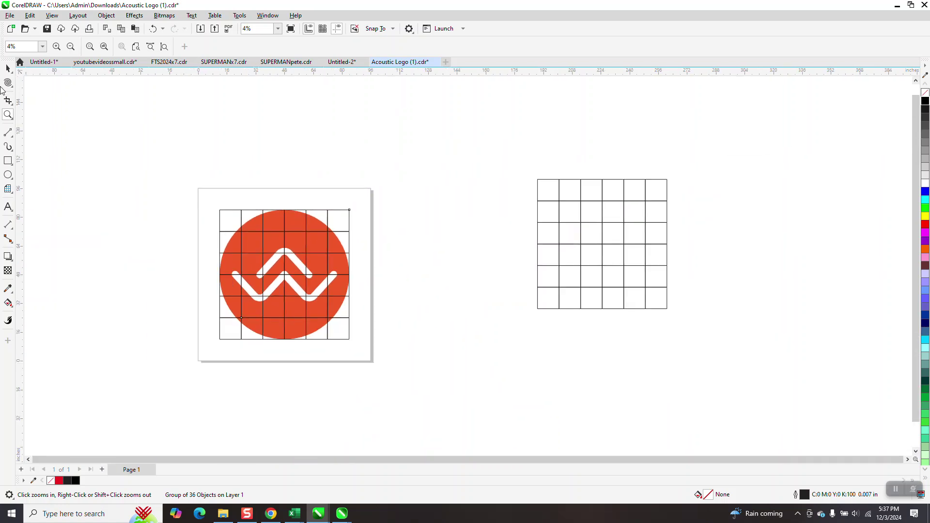
pyautogui.click(8, 68)
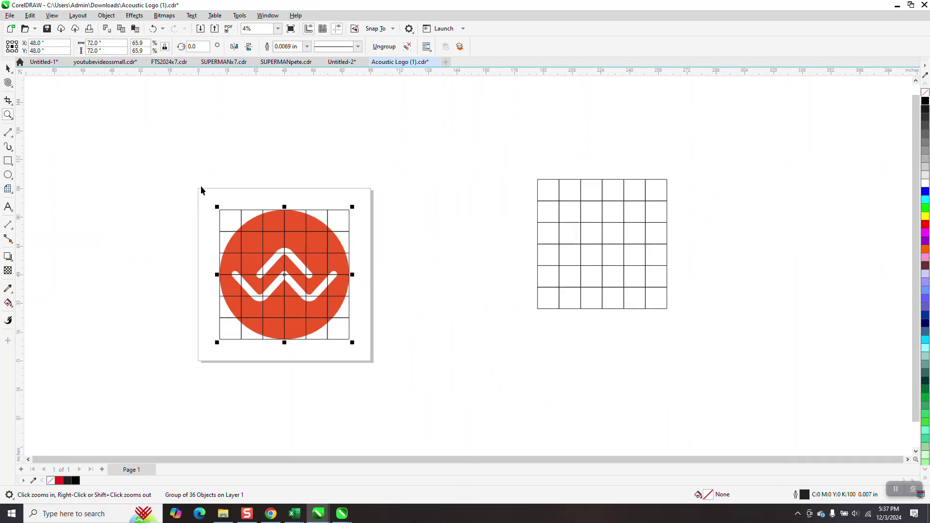
# - Set the duplicate offset to 0 inches for X and Y, then select logo and grid
pyautogui.click(229, 170)
pyautogui.click(390, 43)
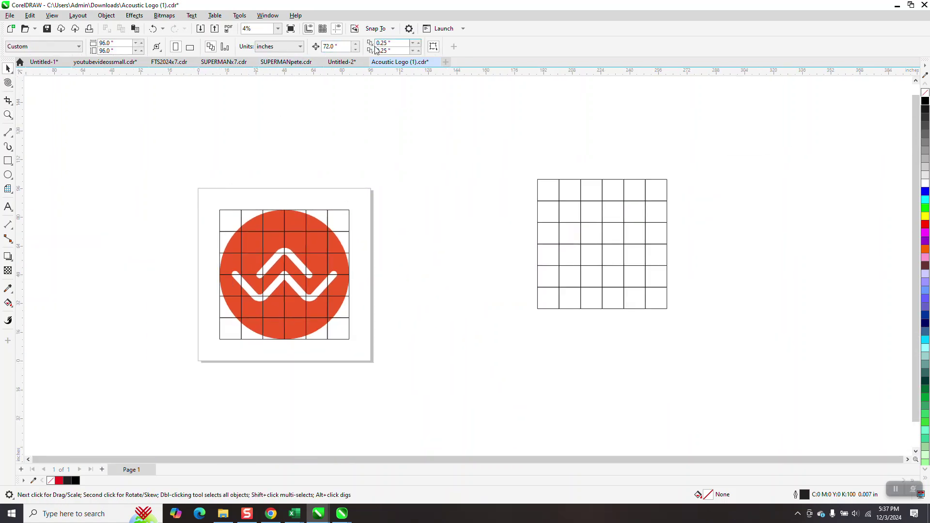
pyautogui.write('0')
pyautogui.click(398, 50)
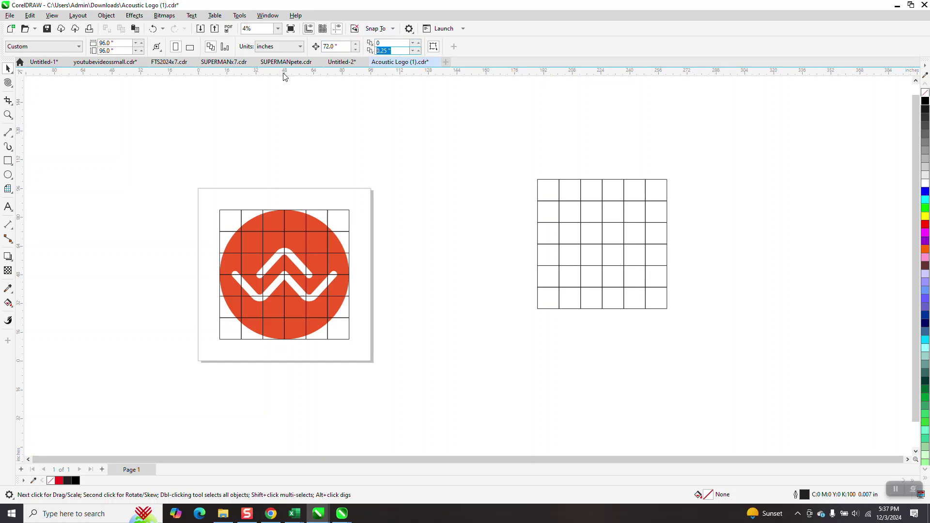
pyautogui.write('0')
pyautogui.press('Return')
pyautogui.moveTo(226, 261); pyautogui.dragTo(389, 370)
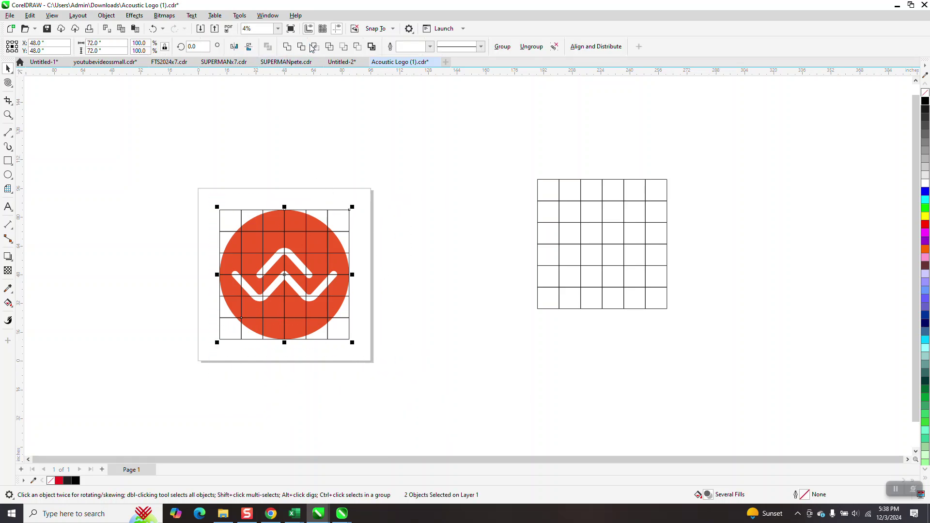
# - Intersect the grid with the logo and move the sliced result 72 inches right
pyautogui.click(315, 47)
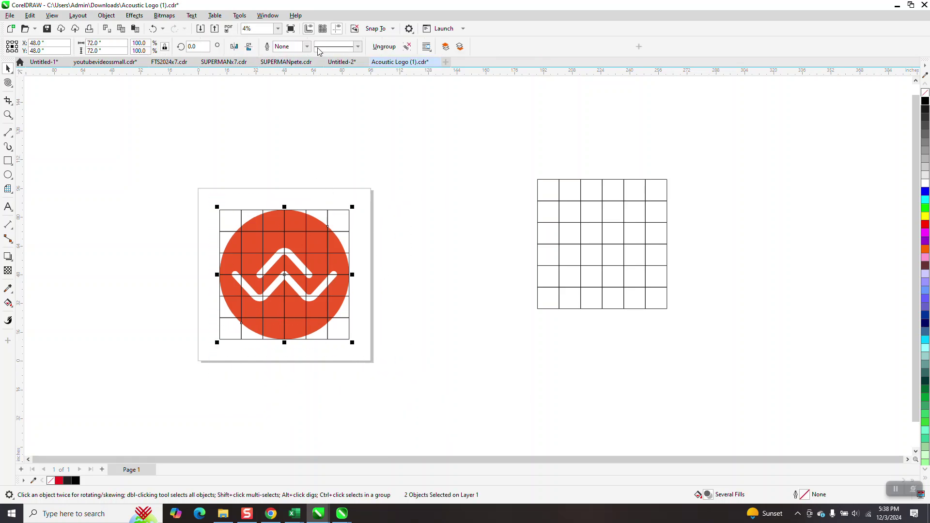
pyautogui.hotkey('ctrl', 'd')
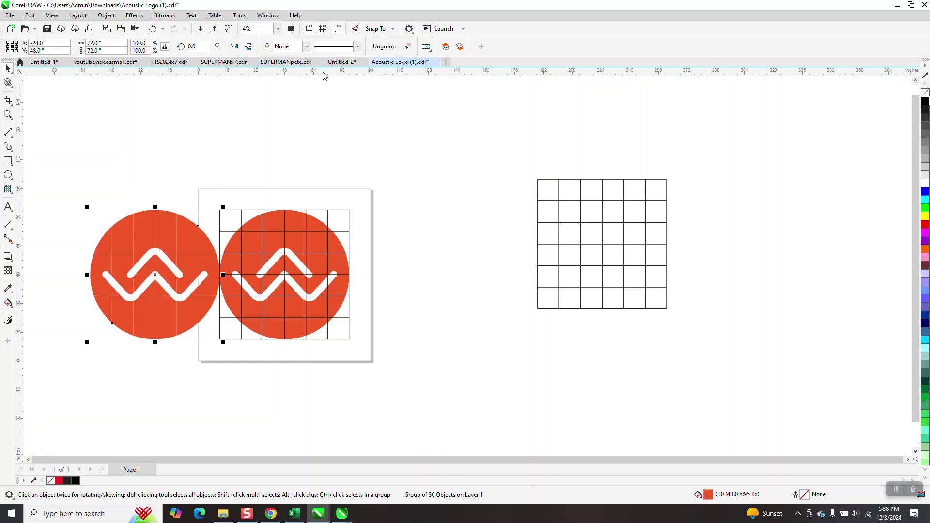
pyautogui.hotkey('ctrl', 'z')
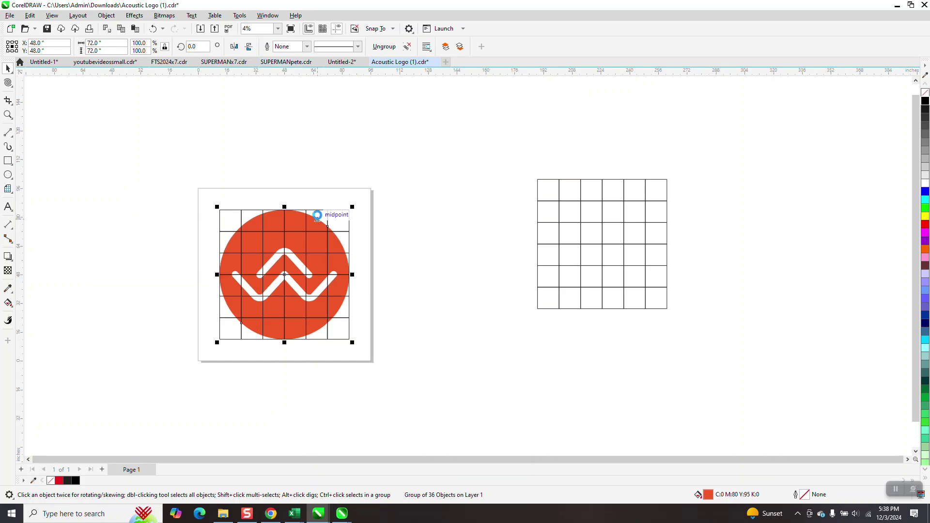
pyautogui.moveTo(317, 219); pyautogui.dragTo(448, 219)
# - Delete the old grid on the right and nudge the sliced logo copy further right
pyautogui.moveTo(483, 171); pyautogui.dragTo(806, 376)
pyautogui.press('Delete')
pyautogui.click(461, 261)
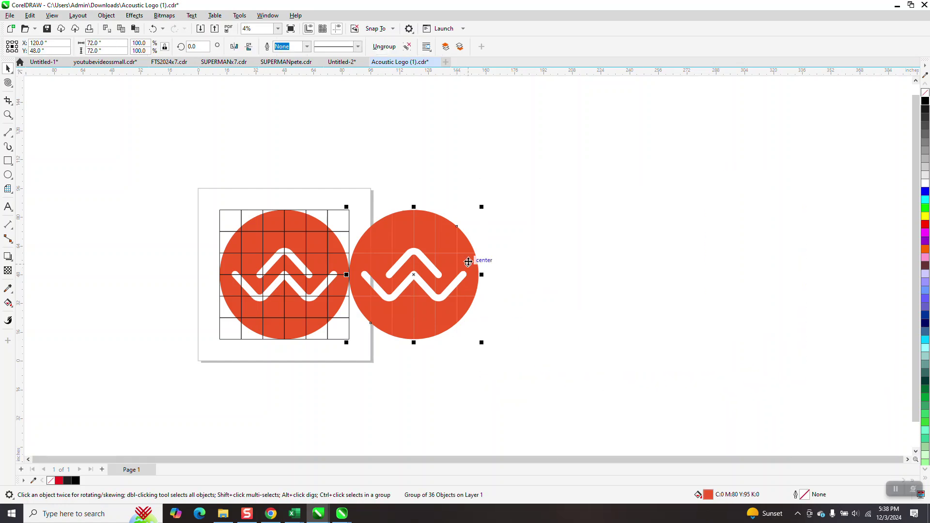
pyautogui.press('Right')
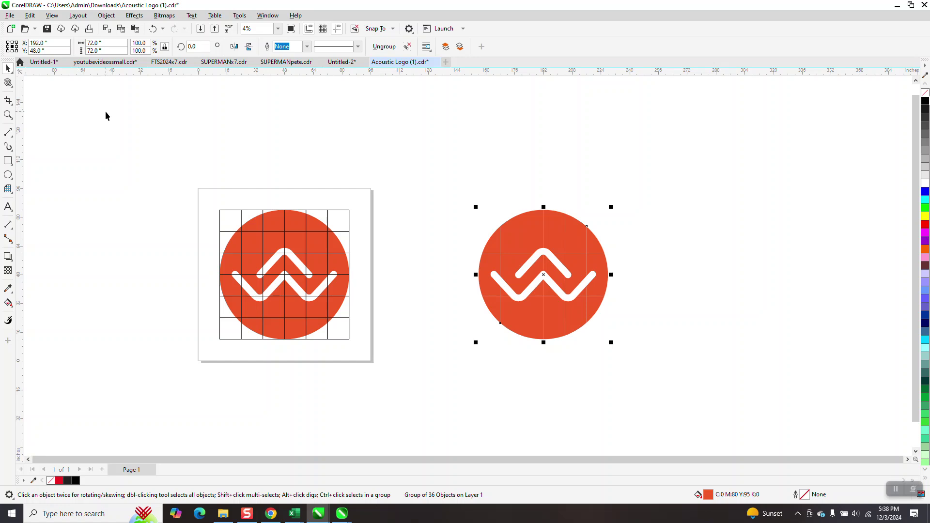
# - Ungroup the sliced pieces, test-pull a top piece out, then undo those moves
pyautogui.click(107, 15)
pyautogui.moveTo(145, 180)
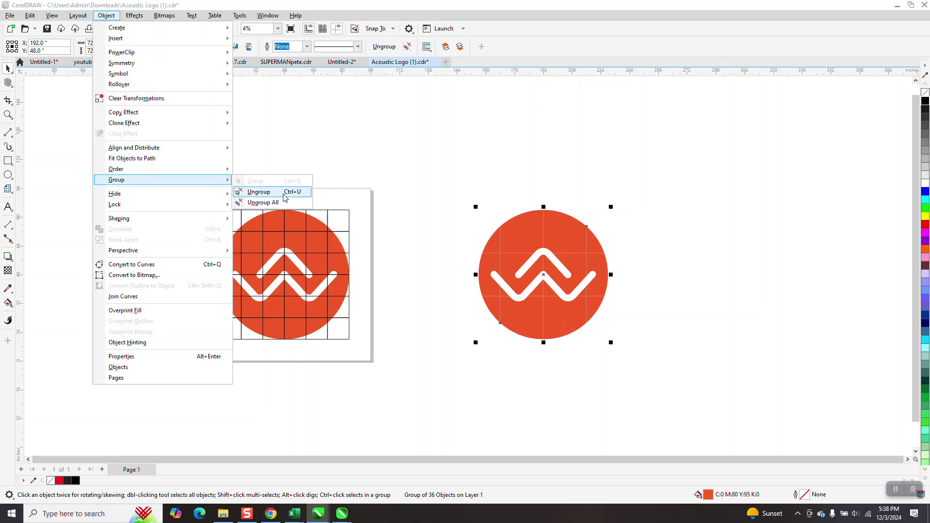
pyautogui.click(280, 201)
pyautogui.click(477, 207)
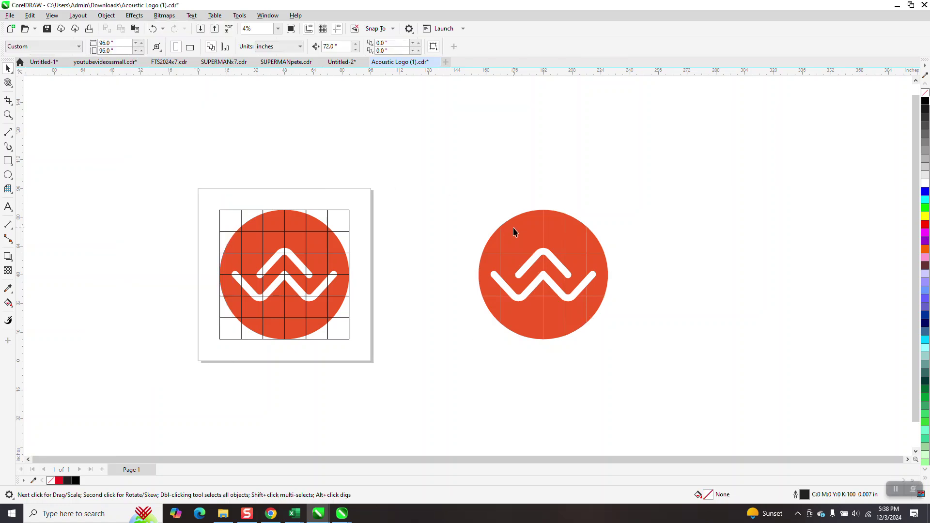
pyautogui.moveTo(513, 231); pyautogui.dragTo(552, 181)
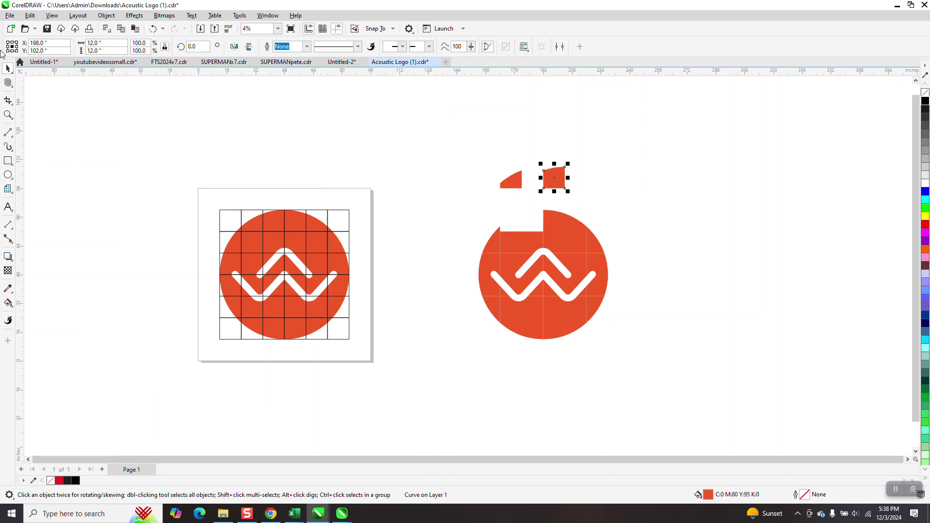
pyautogui.click(8, 100)
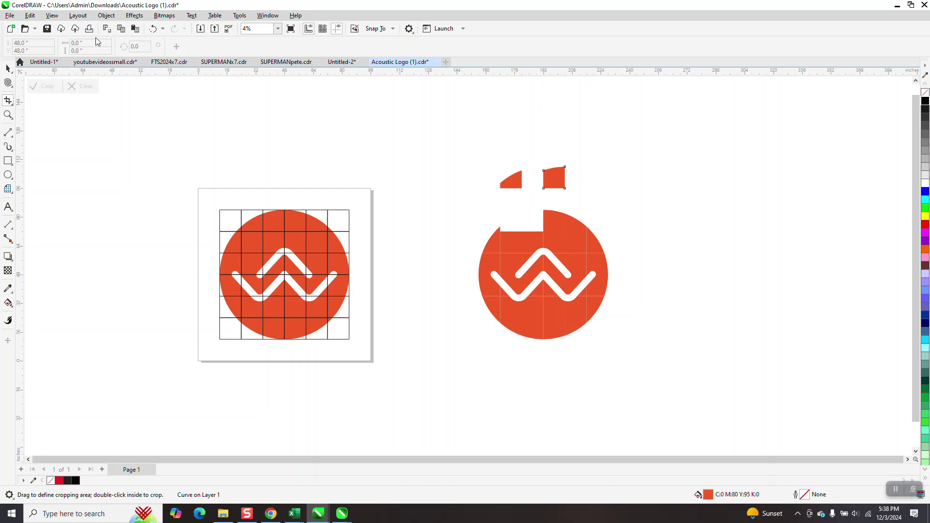
pyautogui.click(153, 28)
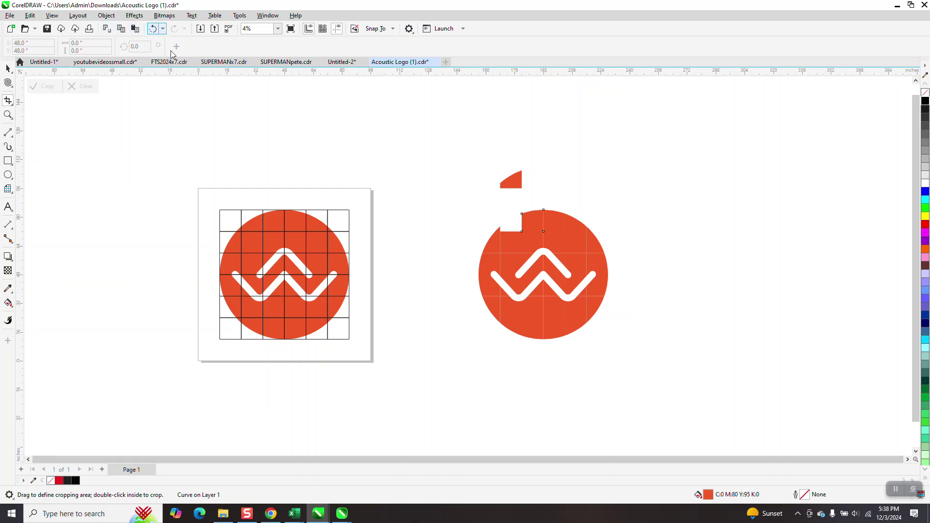
pyautogui.click(153, 29)
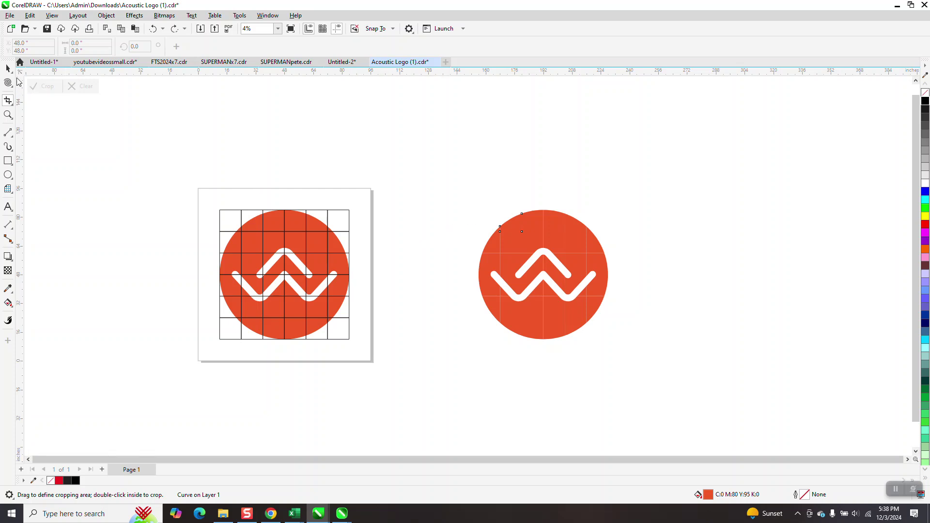
# - Lift the upper pieces to inspect, put them back, and set all right-hand pieces to No Fill
pyautogui.click(7, 68)
pyautogui.moveTo(452, 200); pyautogui.dragTo(618, 262)
pyautogui.moveTo(546, 238); pyautogui.dragTo(533, 171)
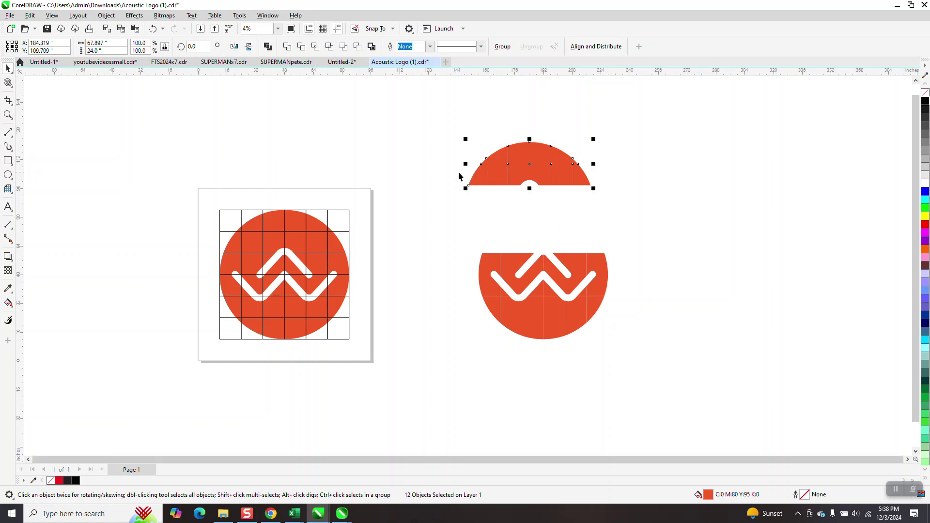
pyautogui.click(371, 194)
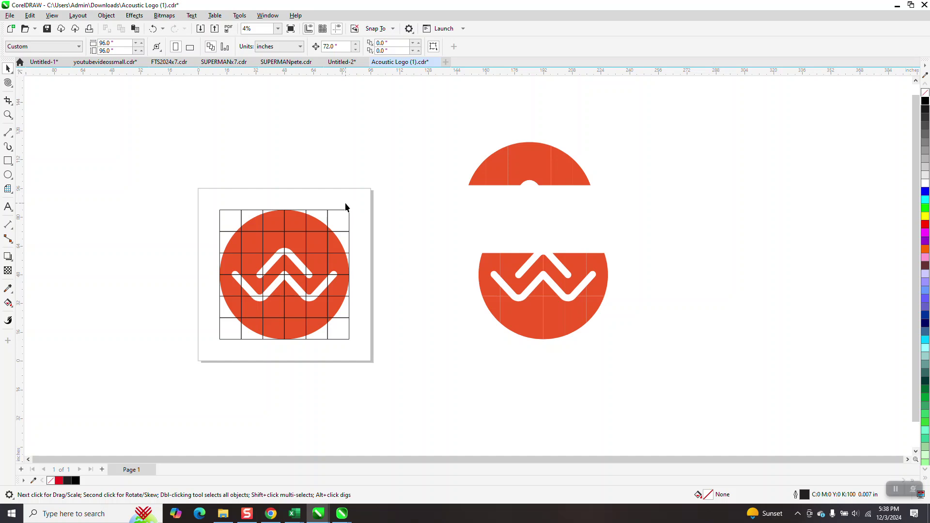
pyautogui.click(153, 28)
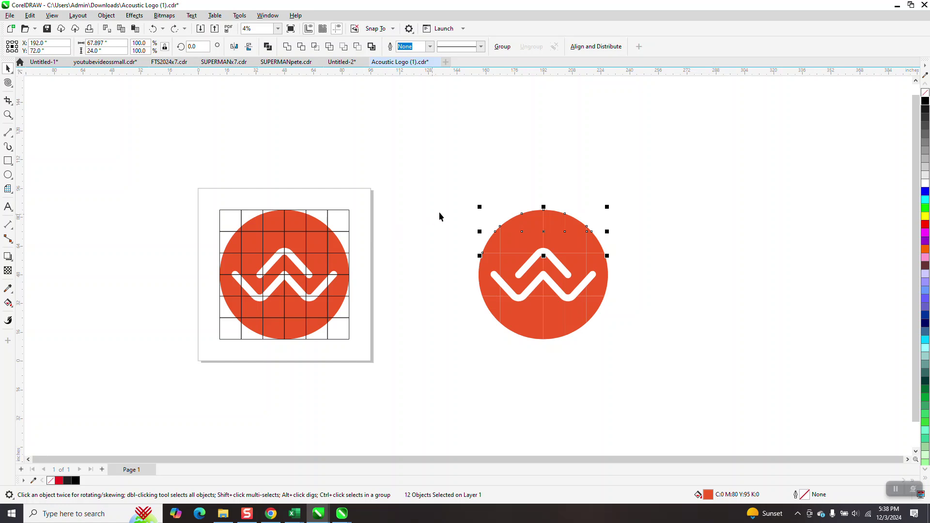
pyautogui.moveTo(470, 194); pyautogui.dragTo(498, 299)
pyautogui.click(925, 93)
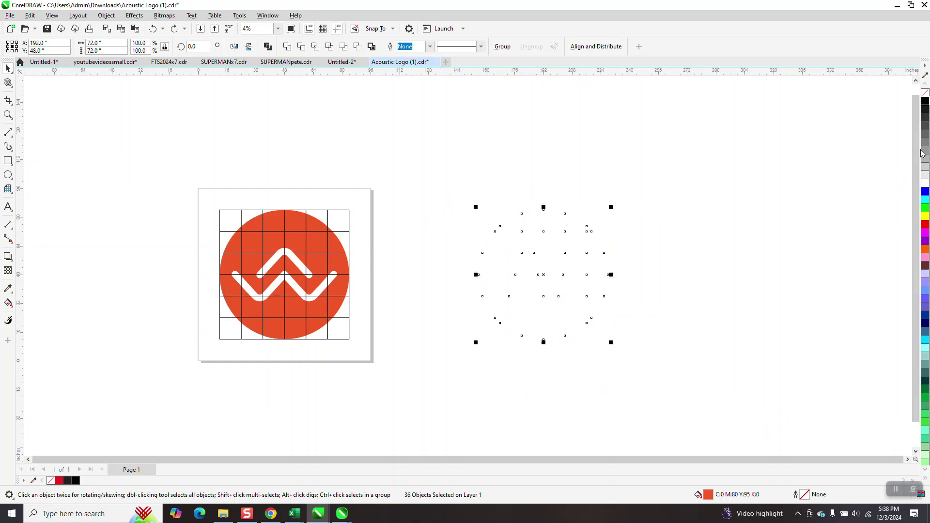
pyautogui.rightClick(925, 225)
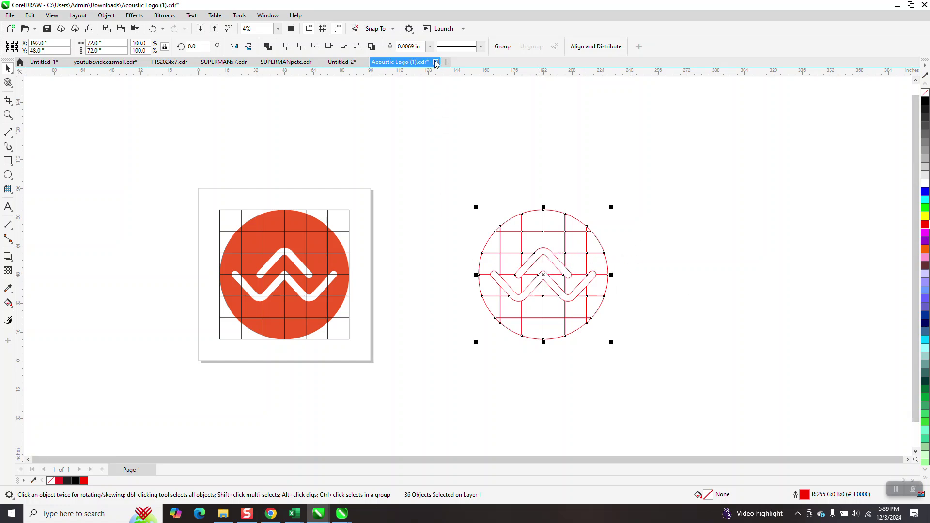
pyautogui.click(426, 48)
pyautogui.click(430, 46)
pyautogui.click(421, 70)
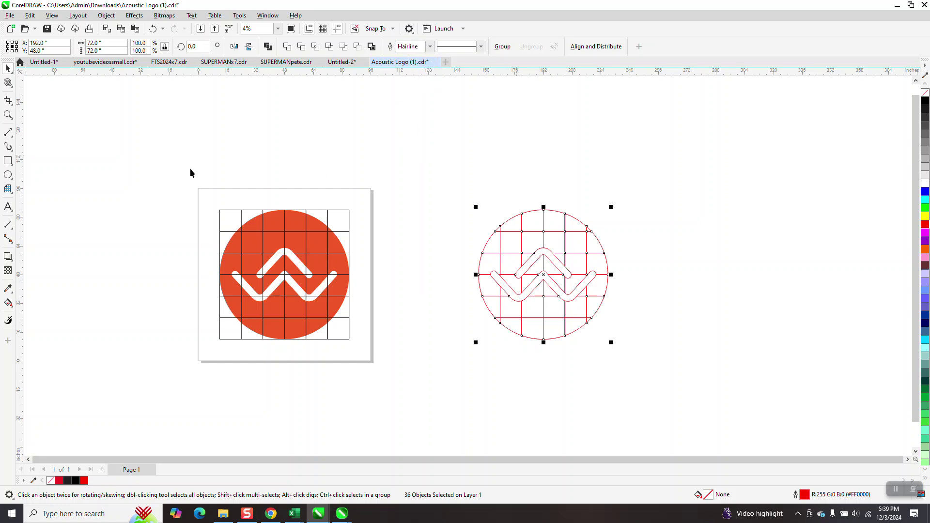
pyautogui.click(8, 114)
pyautogui.moveTo(472, 209); pyautogui.dragTo(629, 362)
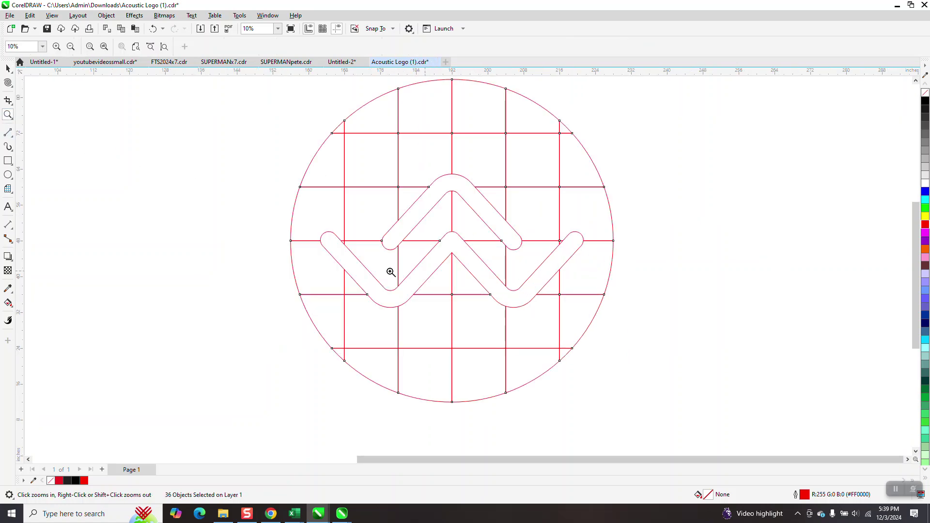
pyautogui.click(8, 68)
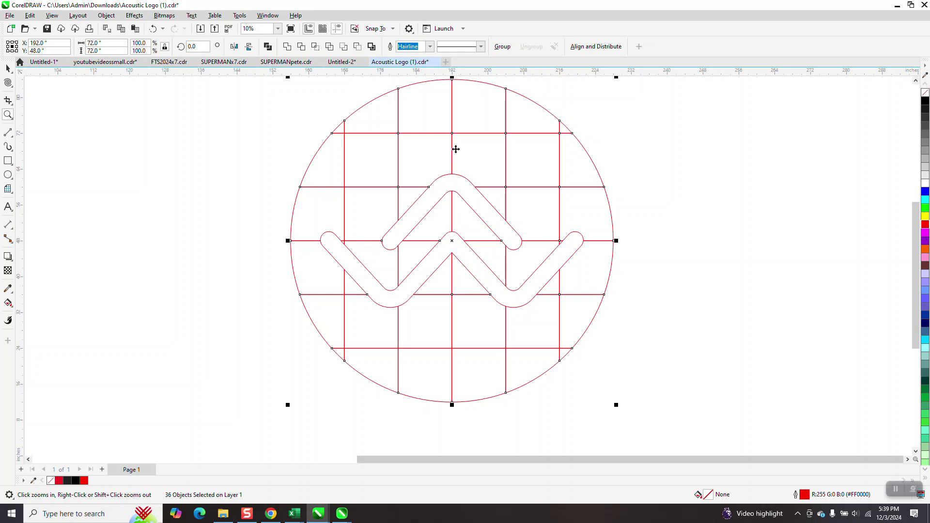
pyautogui.click(478, 150)
pyautogui.click(478, 150)
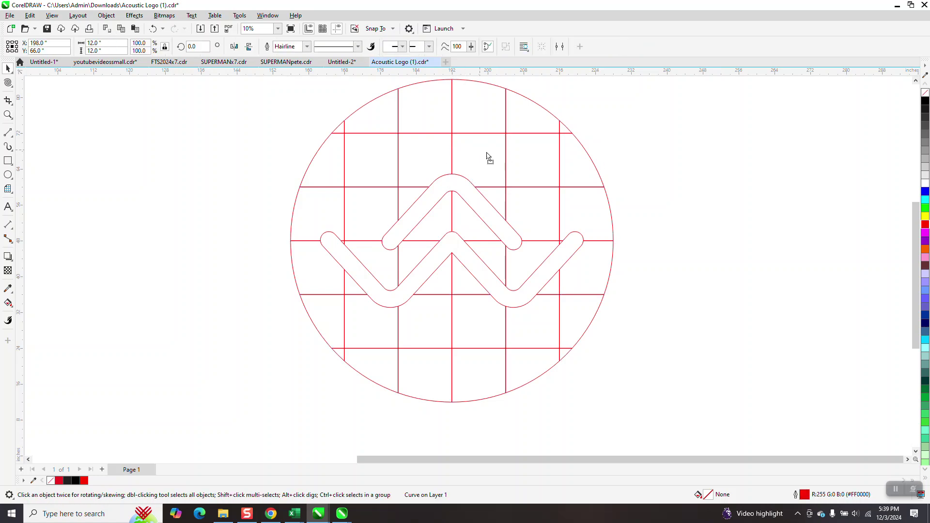
pyautogui.moveTo(487, 155); pyautogui.dragTo(736, 149)
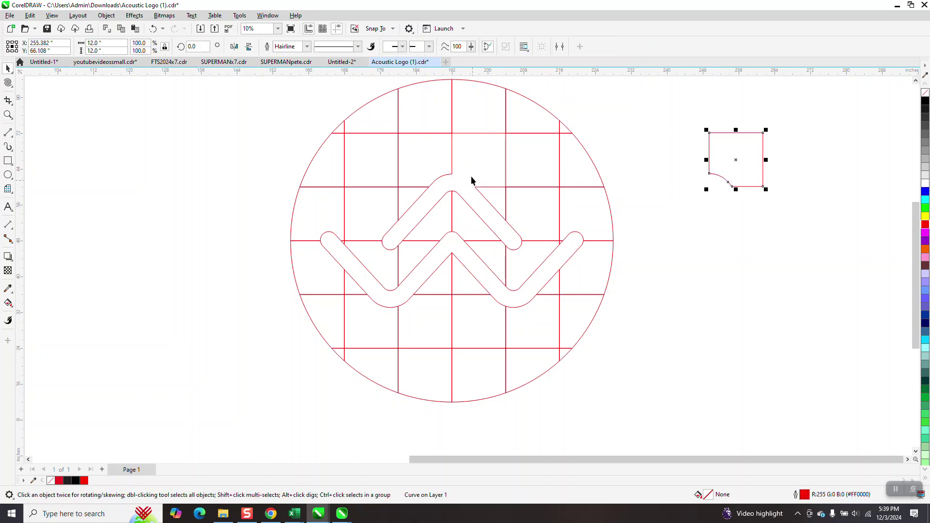
pyautogui.moveTo(440, 166); pyautogui.dragTo(671, 167)
pyautogui.moveTo(497, 207); pyautogui.dragTo(716, 219)
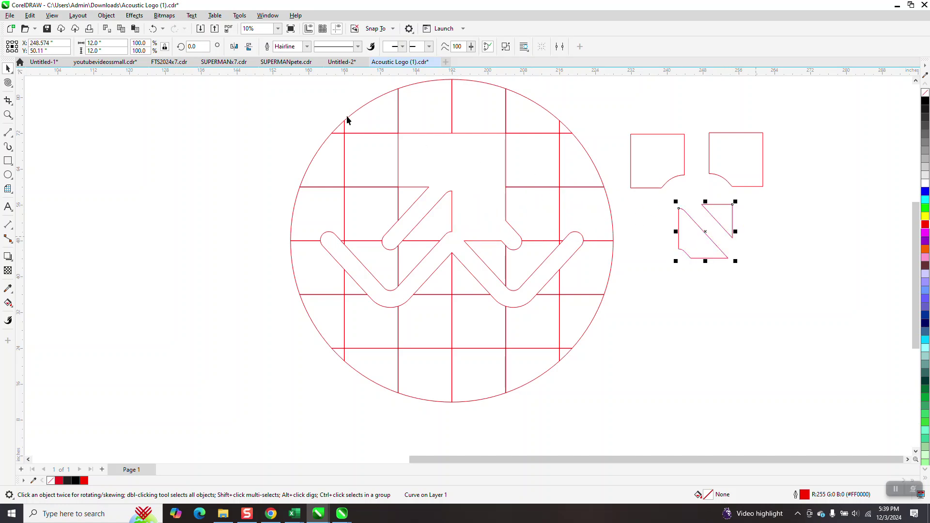
pyautogui.click(153, 30)
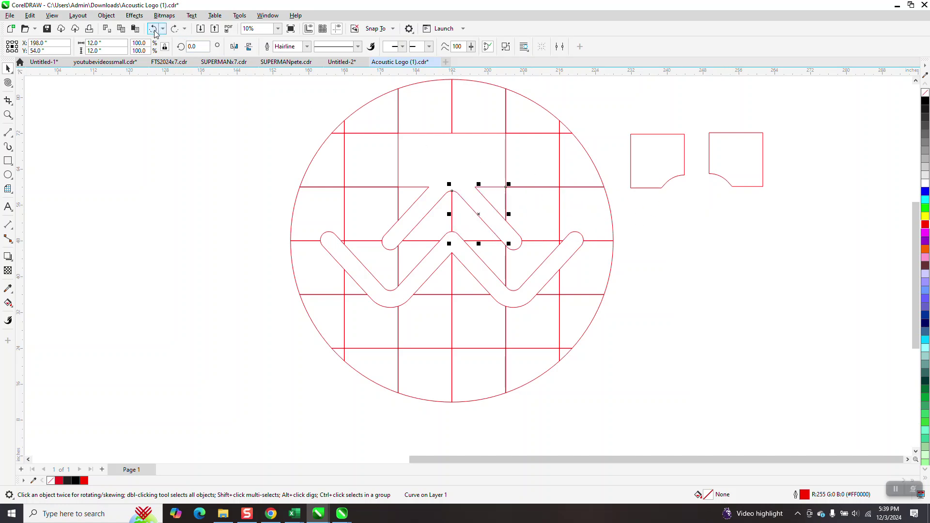
pyautogui.click(153, 29)
pyautogui.click(153, 29)
pyautogui.click(153, 29)
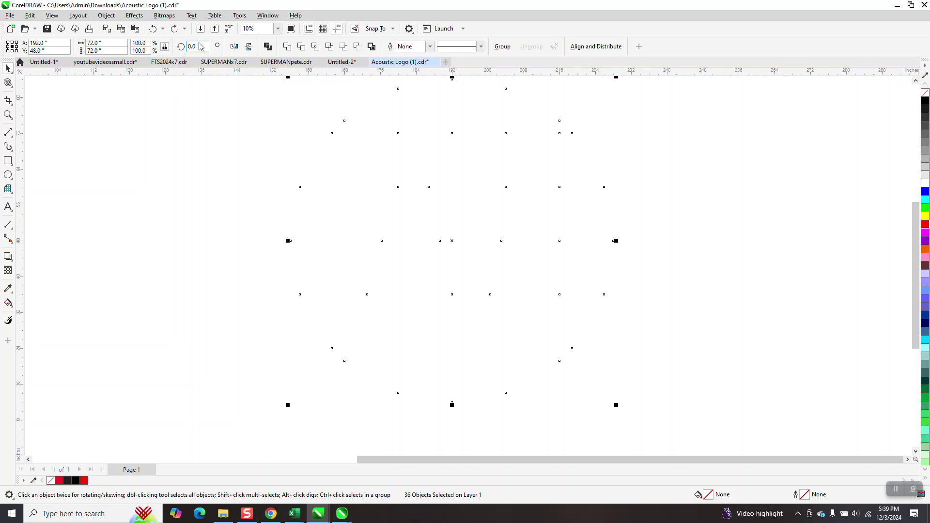
# - Restore the 0.0069-inch red outlines and pull a few top-left pieces out to inspect
pyautogui.click(175, 29)
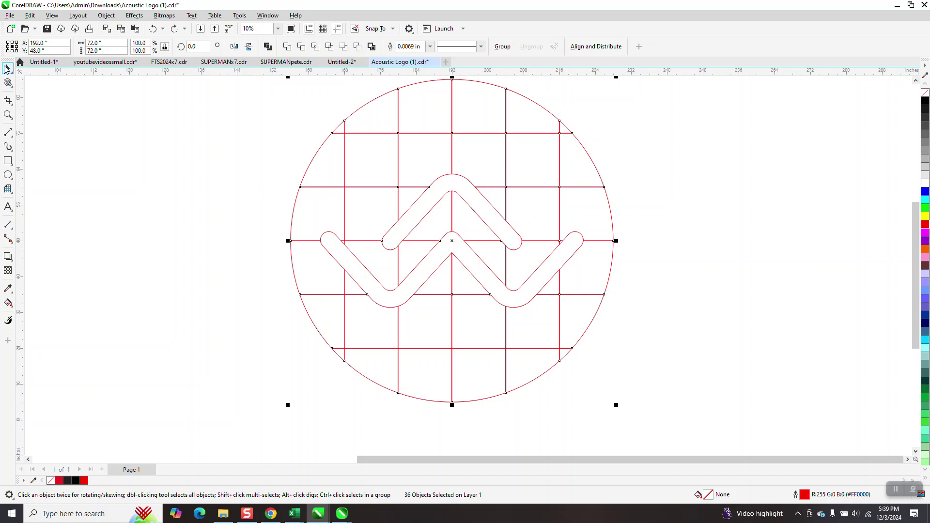
pyautogui.click(74, 107)
pyautogui.moveTo(325, 150); pyautogui.dragTo(228, 157)
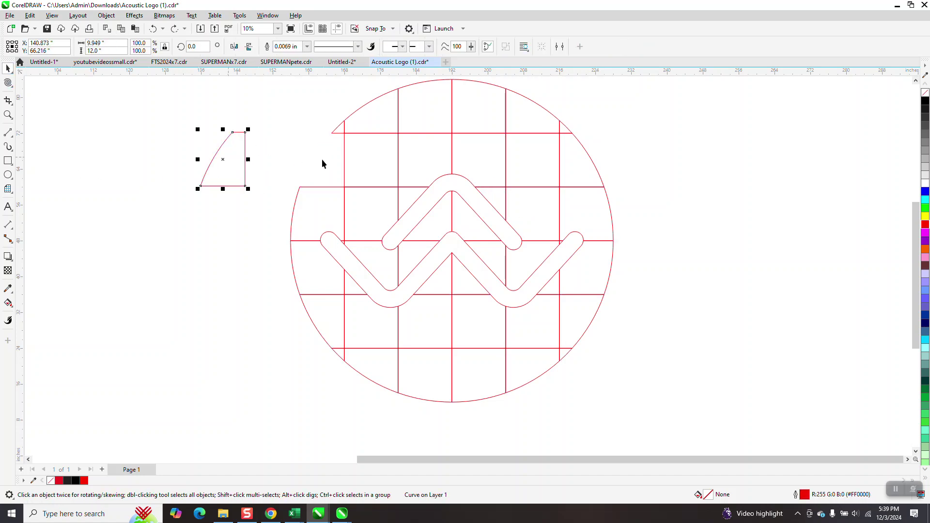
pyautogui.moveTo(369, 160); pyautogui.dragTo(265, 161)
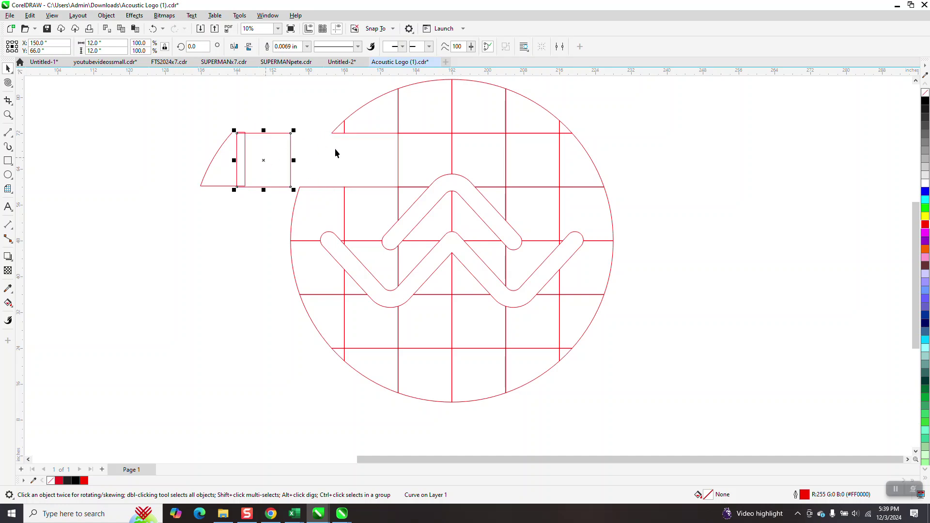
pyautogui.moveTo(339, 131); pyautogui.dragTo(289, 111)
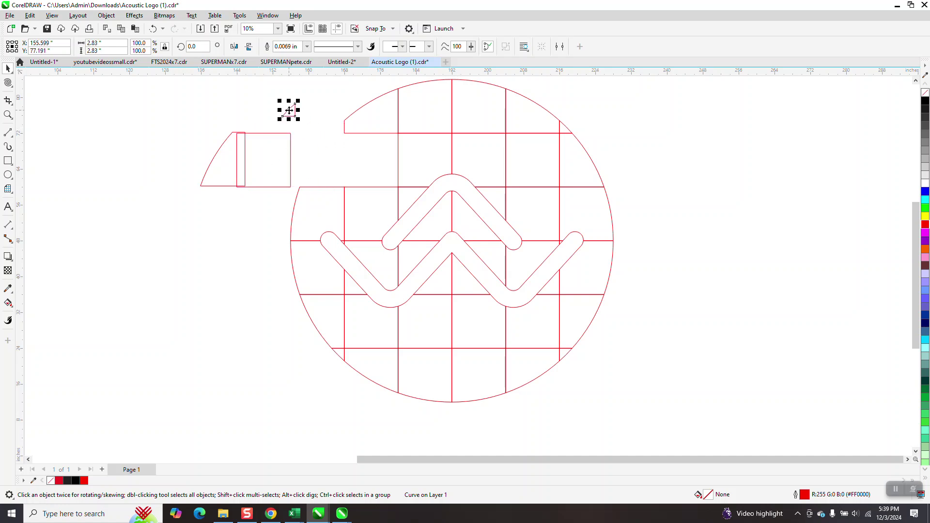
pyautogui.hotkey('ctrl', 'z')
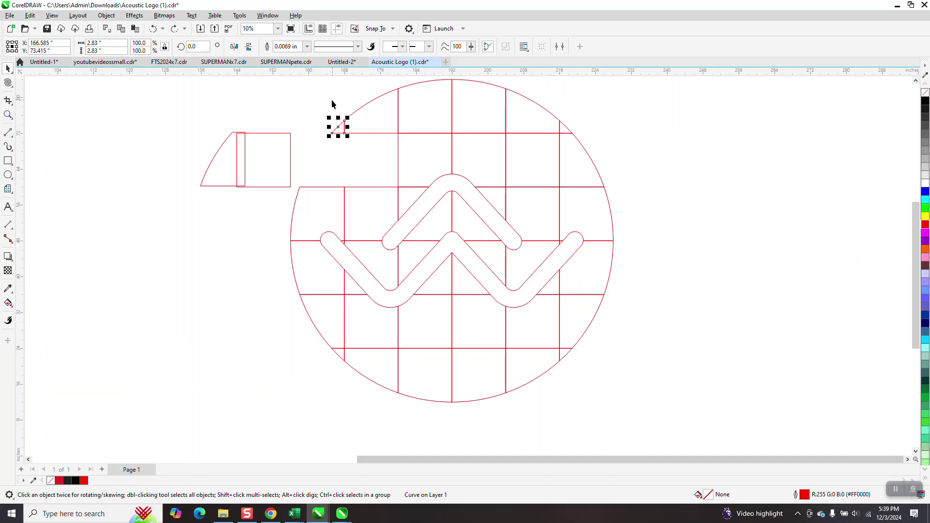
# - Undo the piece moves so the red-outlined circle is complete again
pyautogui.moveTo(314, 85); pyautogui.dragTo(414, 147)
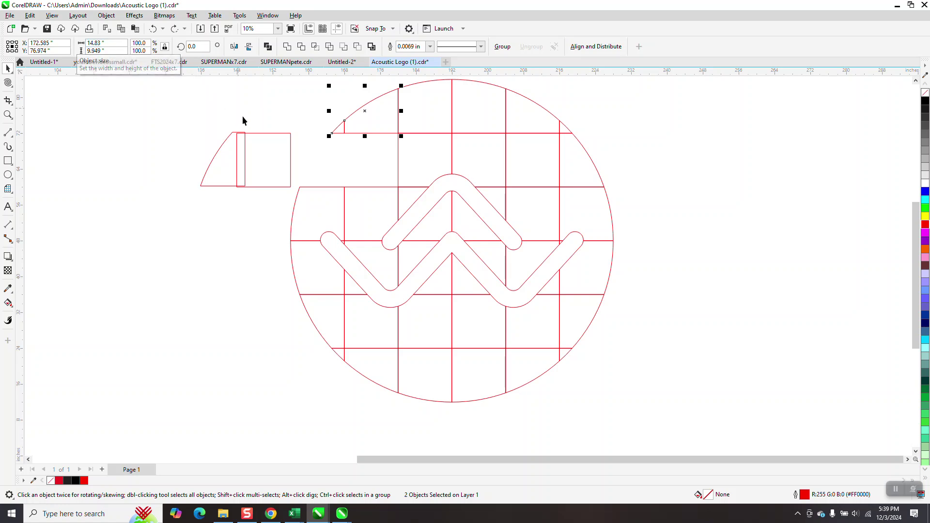
pyautogui.click(152, 29)
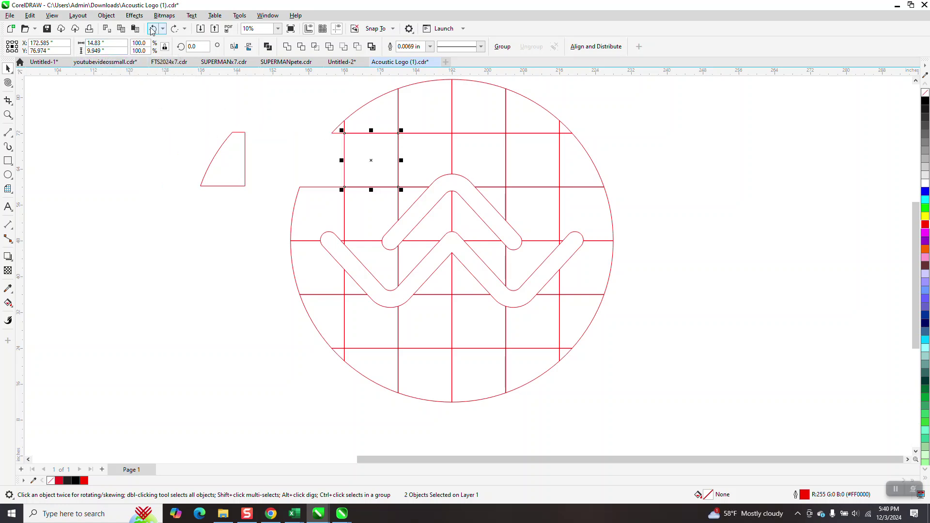
pyautogui.click(153, 29)
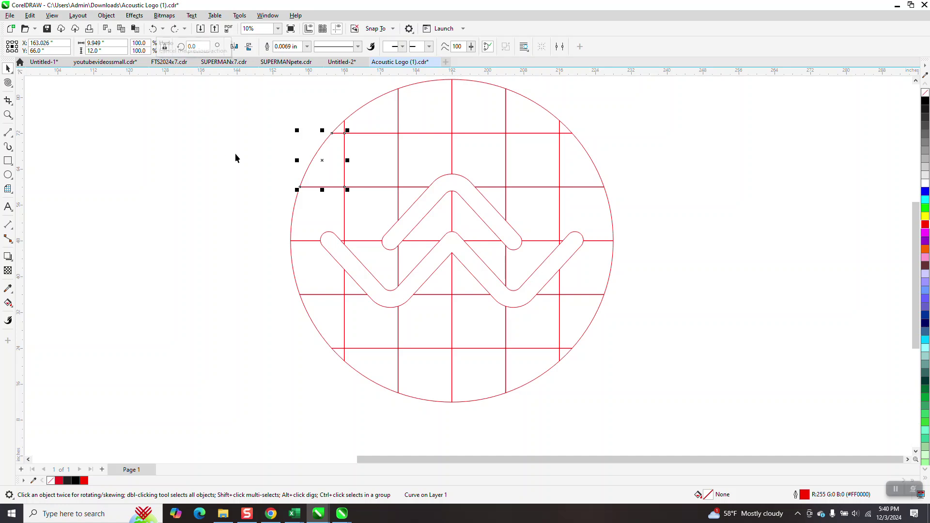
pyautogui.click(315, 193)
pyautogui.scroll(-4, 371, 222)
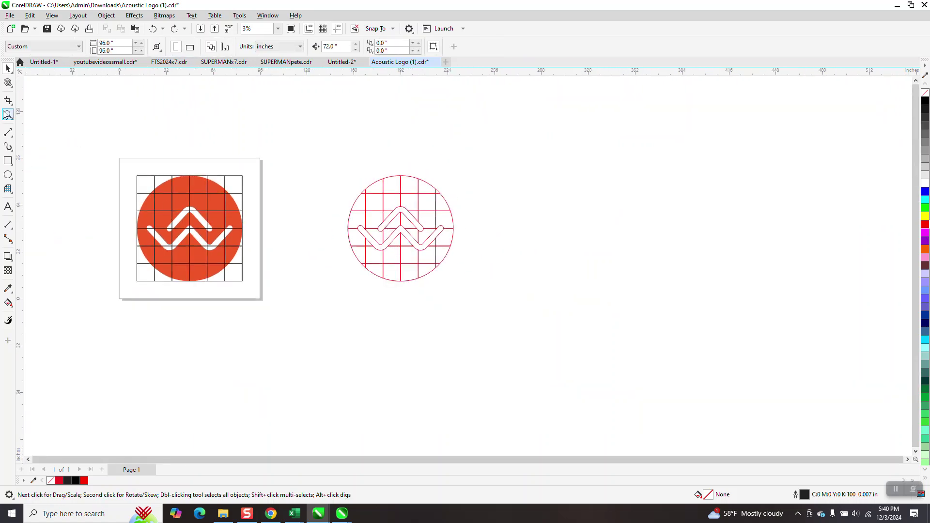
# - Compare with the orange reference logo, then restore the C0 M80 Y95 K0 orange fill
pyautogui.moveTo(139, 172); pyautogui.dragTo(321, 298)
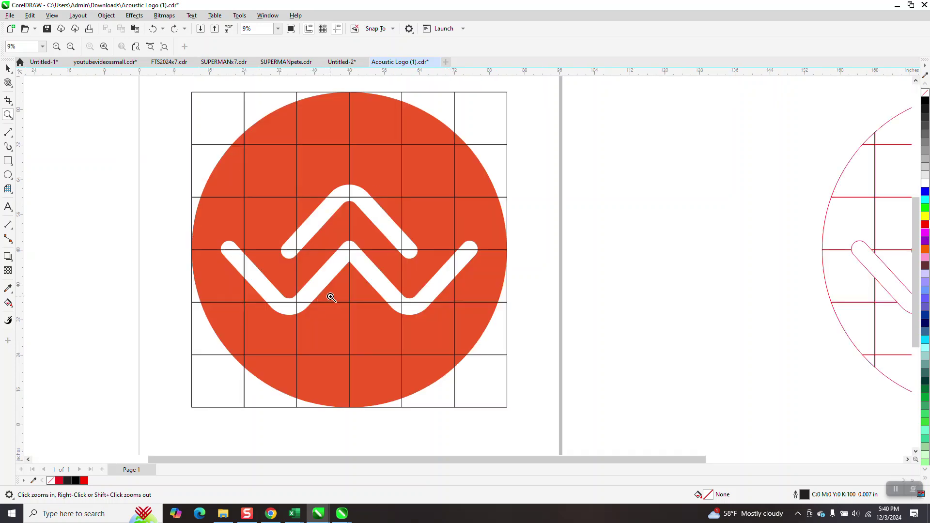
pyautogui.rightClick(351, 184)
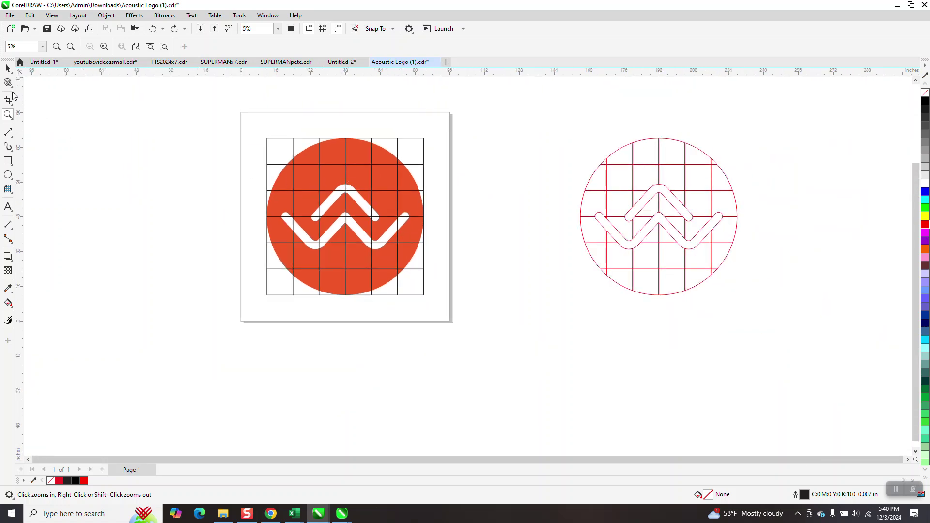
pyautogui.click(7, 68)
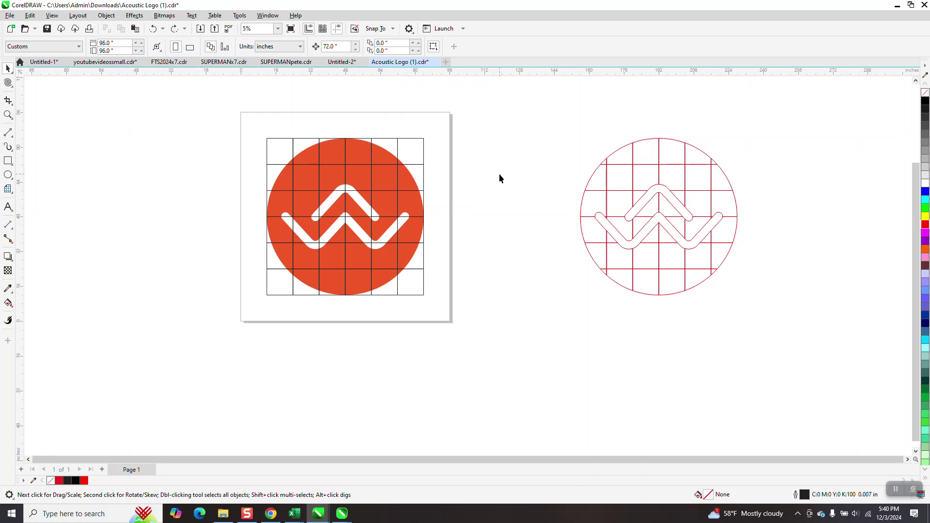
pyautogui.click(152, 29)
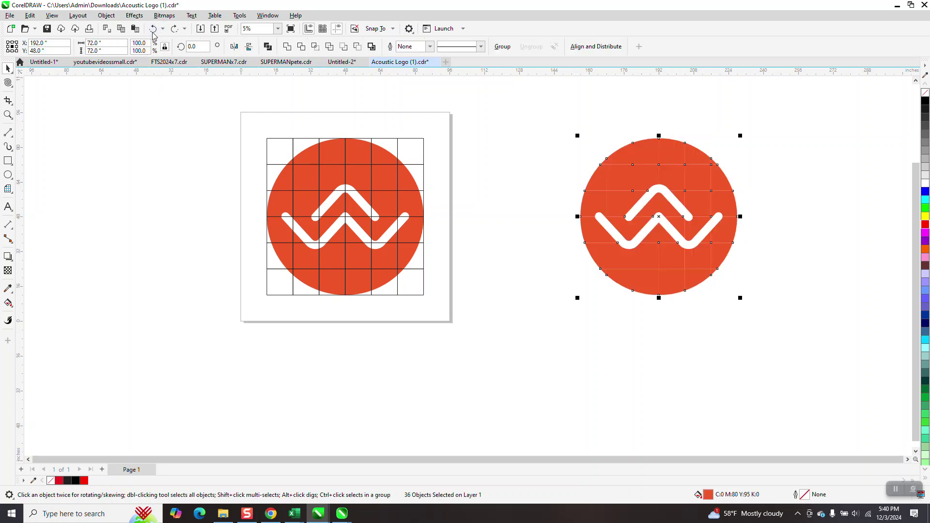
# - Lift the top two rows and the middle band of pieces up away from the circle
pyautogui.click(8, 68)
pyautogui.moveTo(767, 209); pyautogui.dragTo(768, 209)
pyautogui.moveTo(664, 166); pyautogui.dragTo(530, 119)
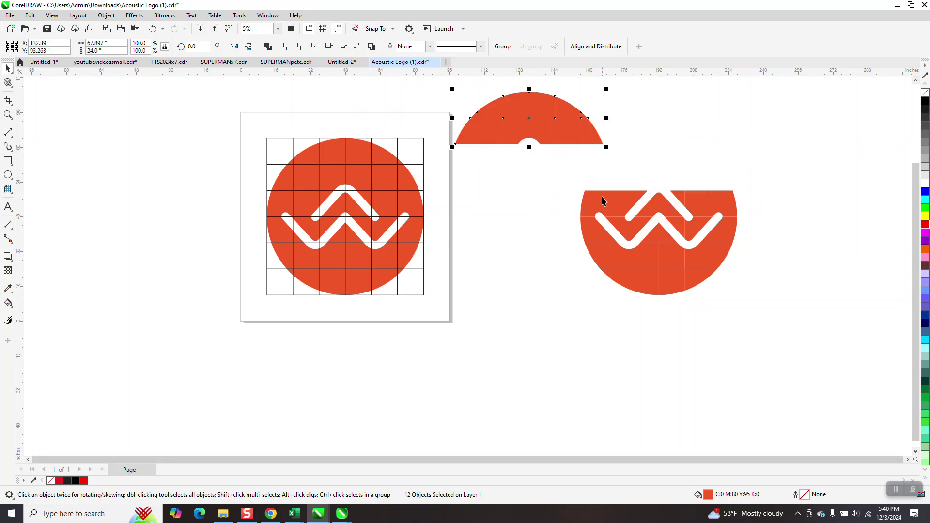
pyautogui.moveTo(565, 184); pyautogui.dragTo(751, 250)
pyautogui.moveTo(676, 225); pyautogui.dragTo(694, 128)
# - Pull the six-piece bottom slice away, then undo the cut-wedge moves
pyautogui.moveTo(565, 220); pyautogui.dragTo(771, 330)
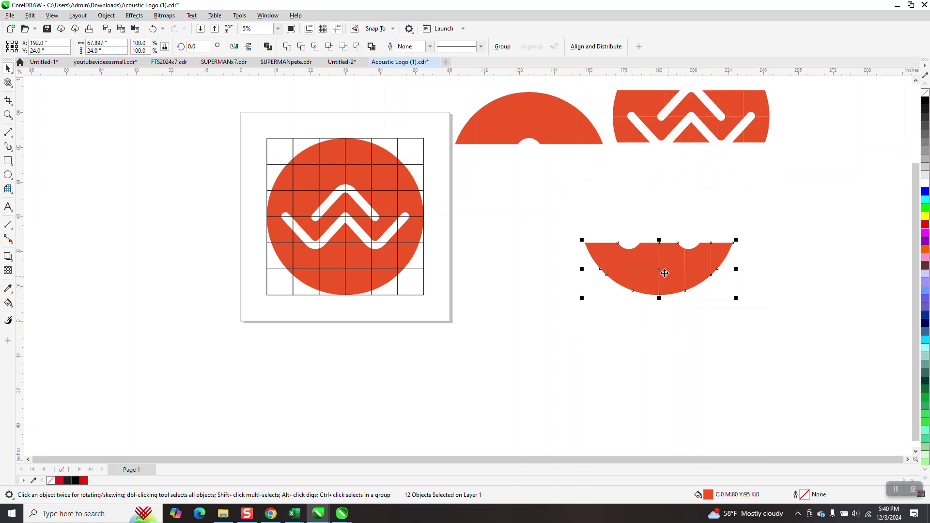
pyautogui.moveTo(665, 271); pyautogui.dragTo(535, 198)
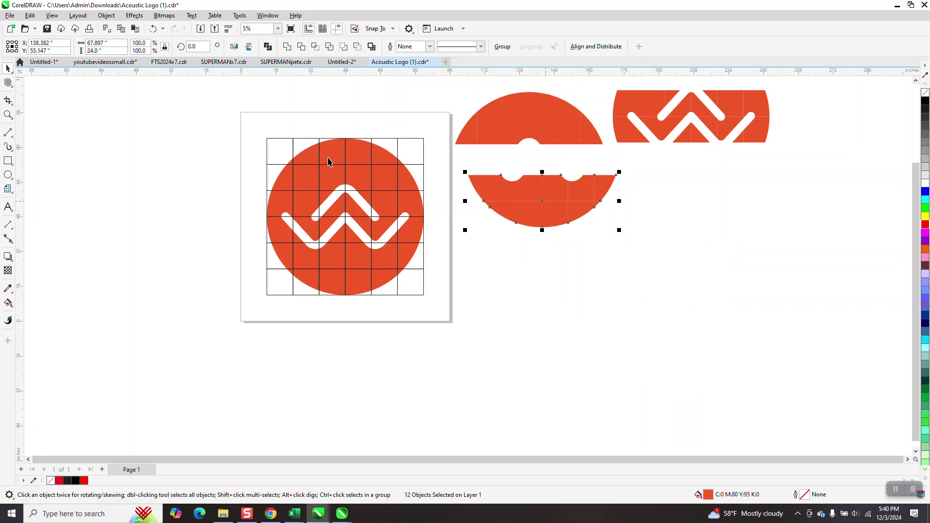
pyautogui.click(111, 49)
pyautogui.click(518, 286)
pyautogui.moveTo(457, 156); pyautogui.dragTo(499, 296)
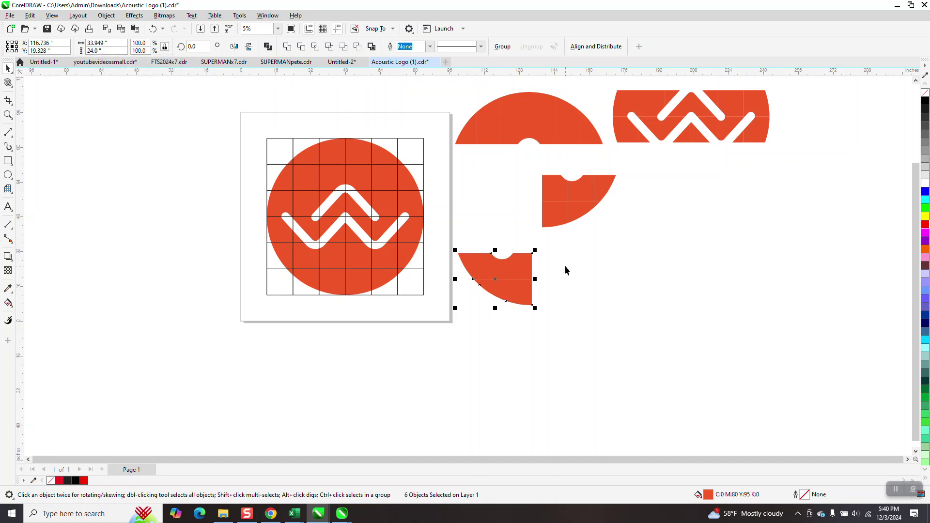
pyautogui.click(153, 29)
pyautogui.click(153, 28)
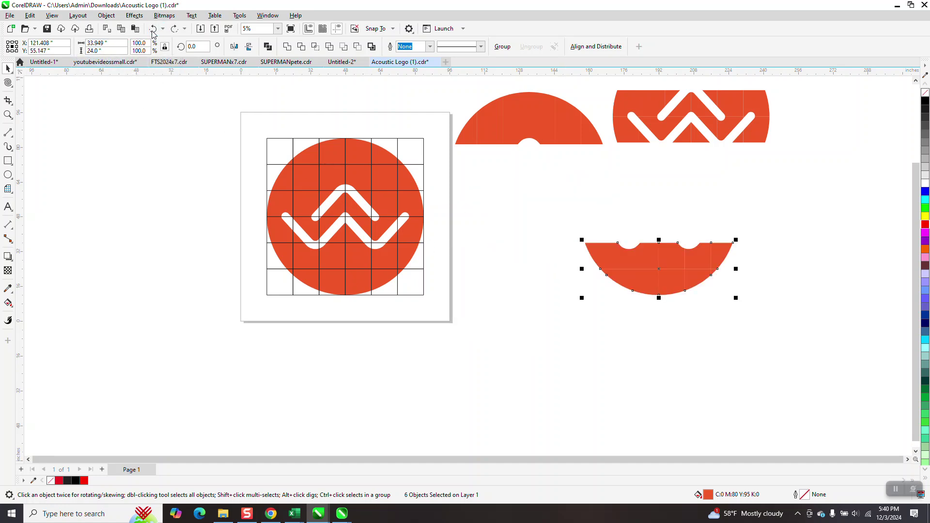